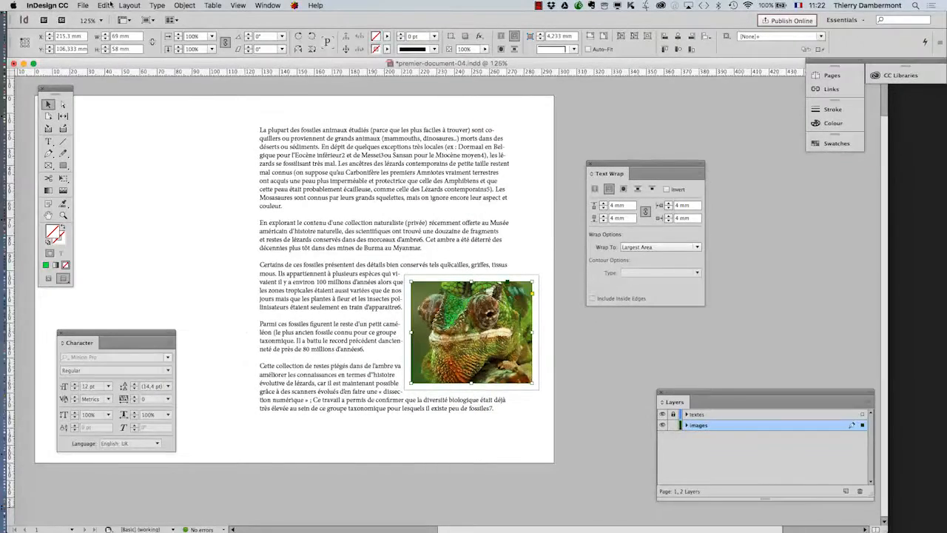
Review the column settings offered for a new document, then close them without creating one.
click(81, 6)
mouse_move(80, 19)
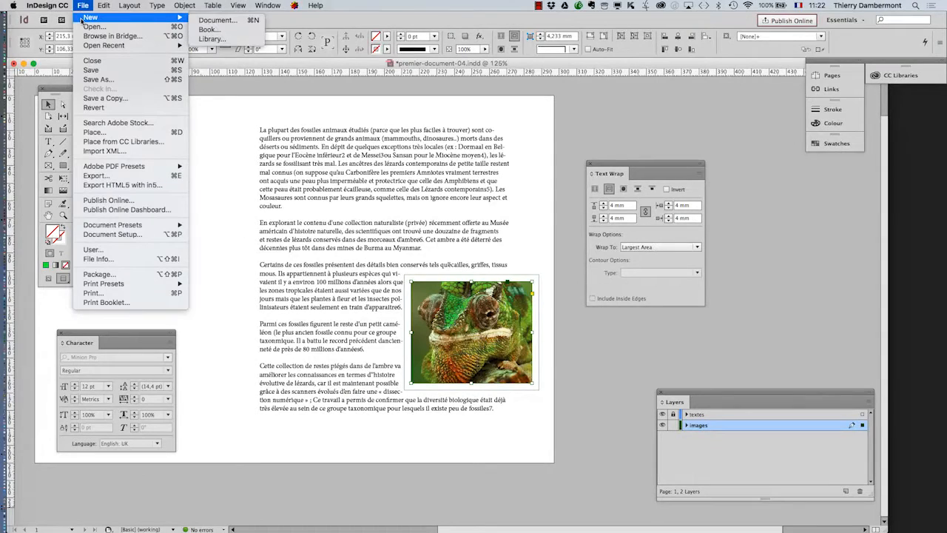
click(237, 22)
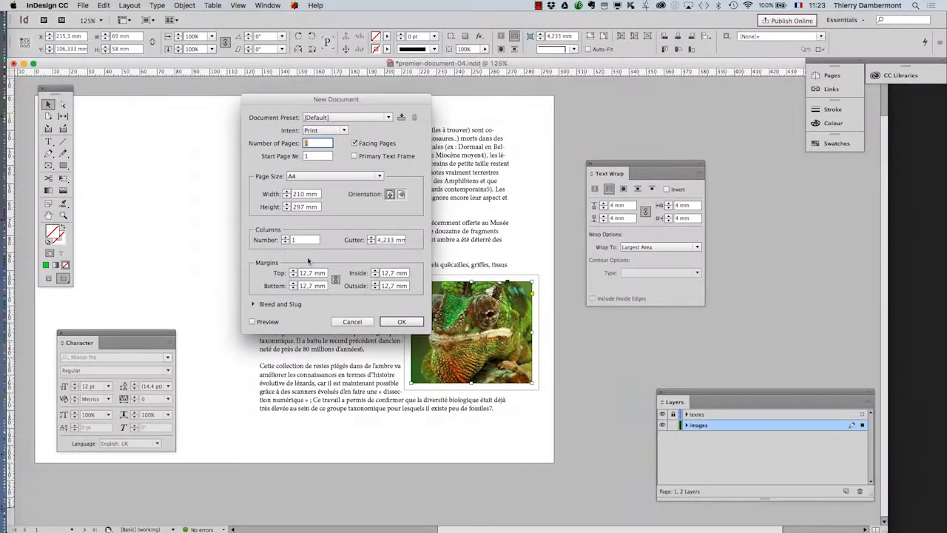
click(361, 323)
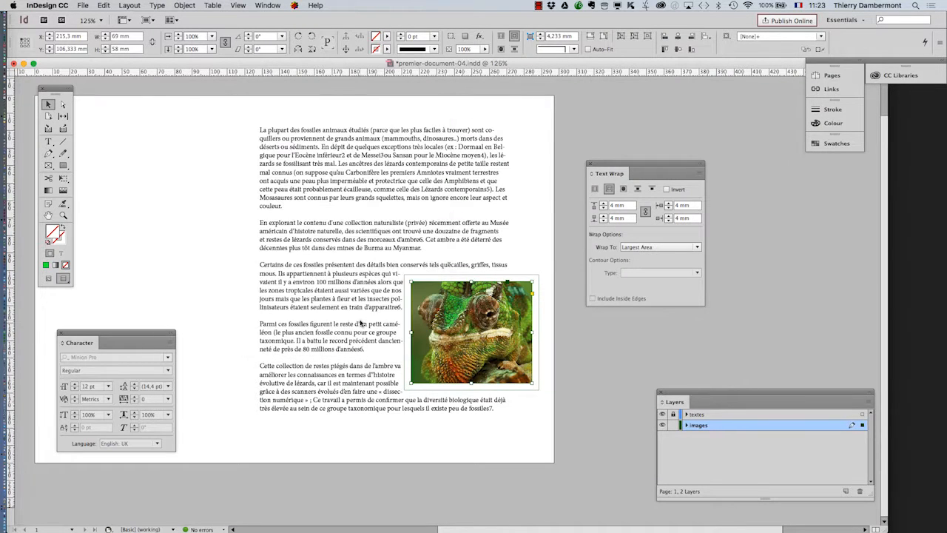
Review the existing page's margin and column settings without changing them, and deselect the chameleon image.
click(129, 6)
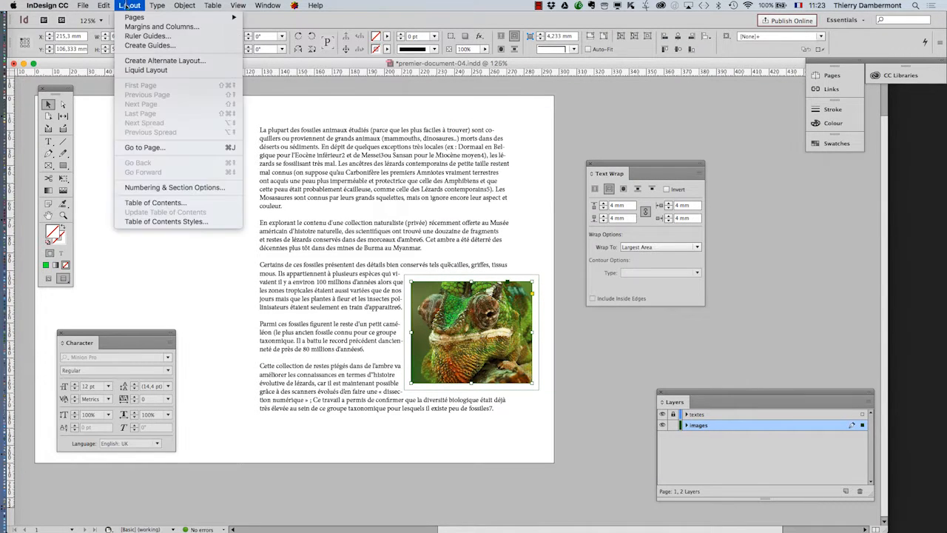
click(137, 31)
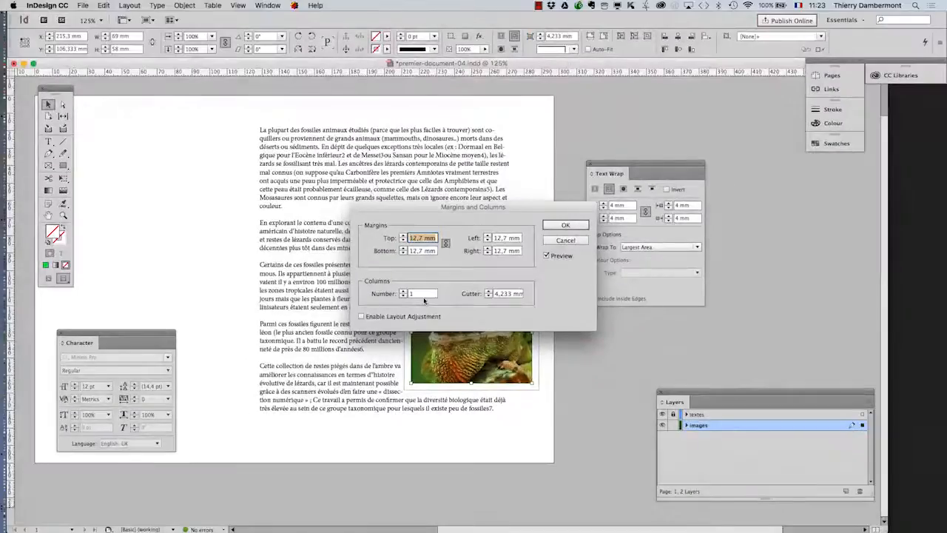
click(709, 179)
click(340, 165)
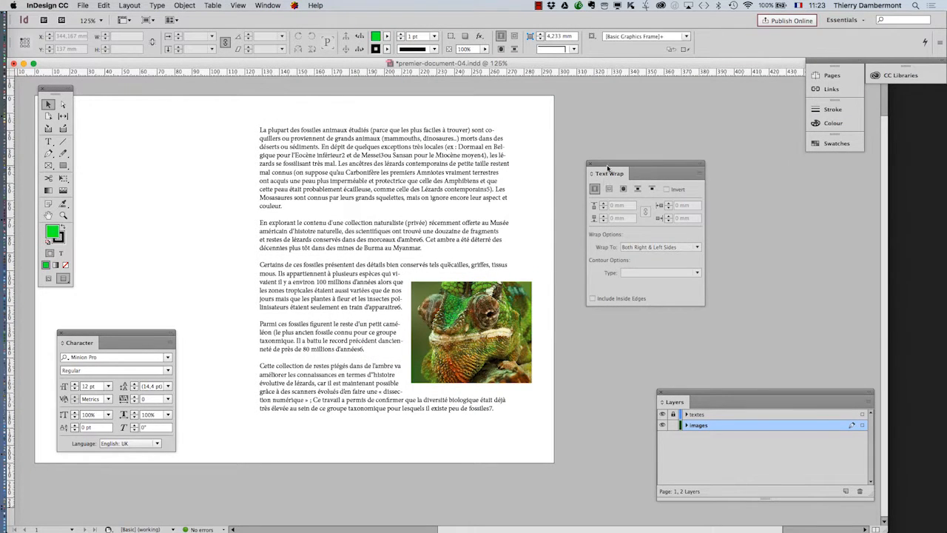
Reposition the Text Wrap and Layers panels around the text, then lock the images layer and unlock the textes layer.
drag(609, 164, 113, 91)
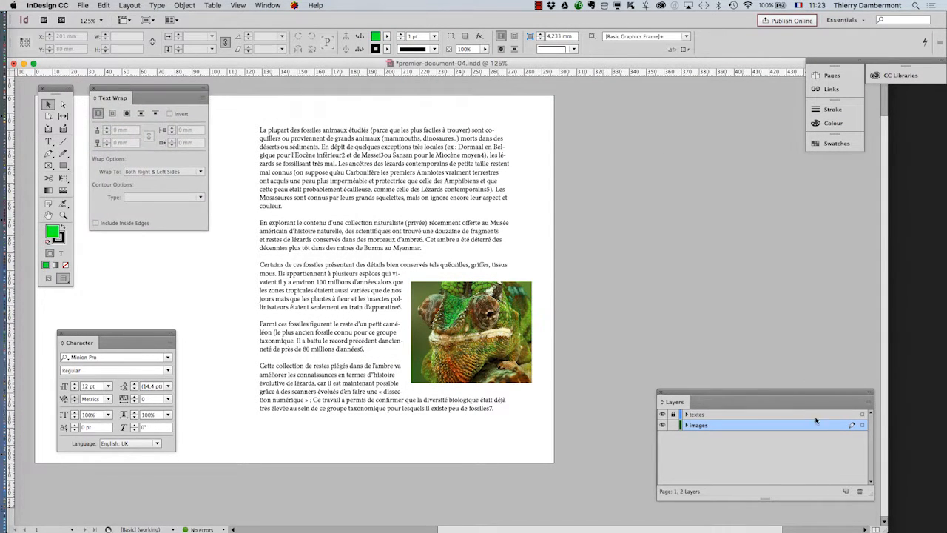
drag(781, 392, 674, 140)
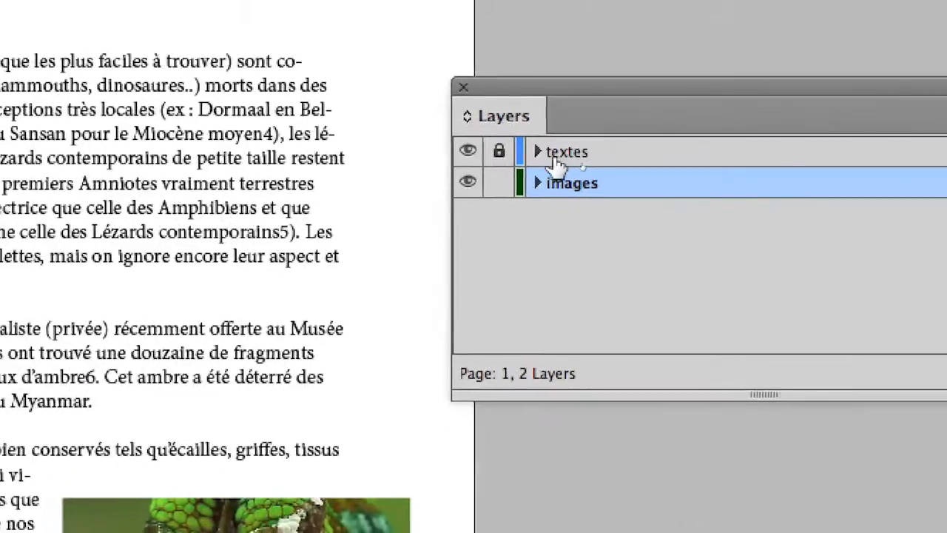
click(499, 183)
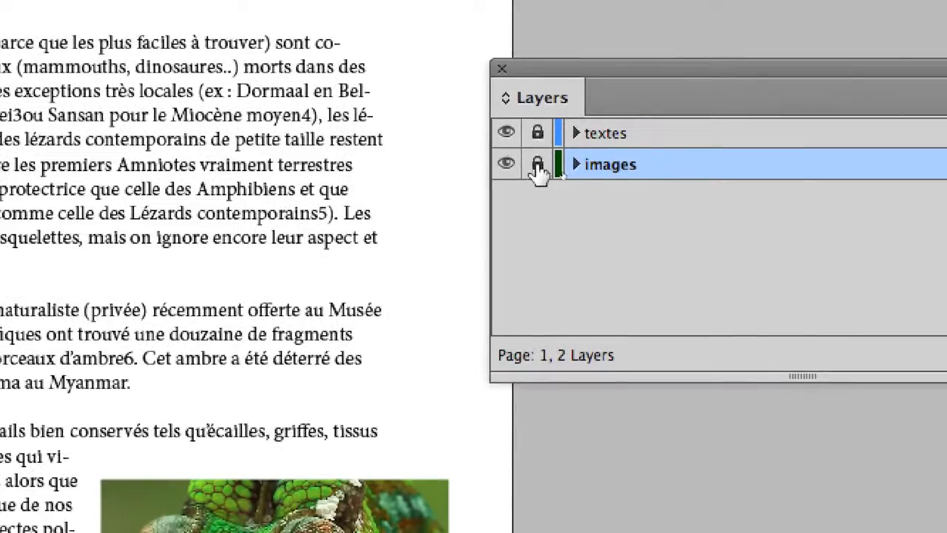
click(537, 133)
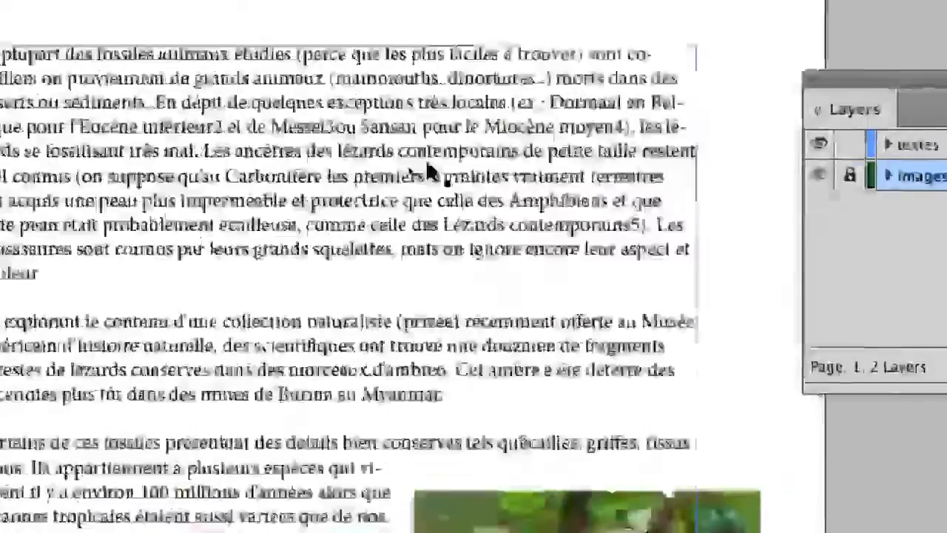
Set the article's text frame to a fixed number of 2 columns in Text Frame Options.
click(431, 172)
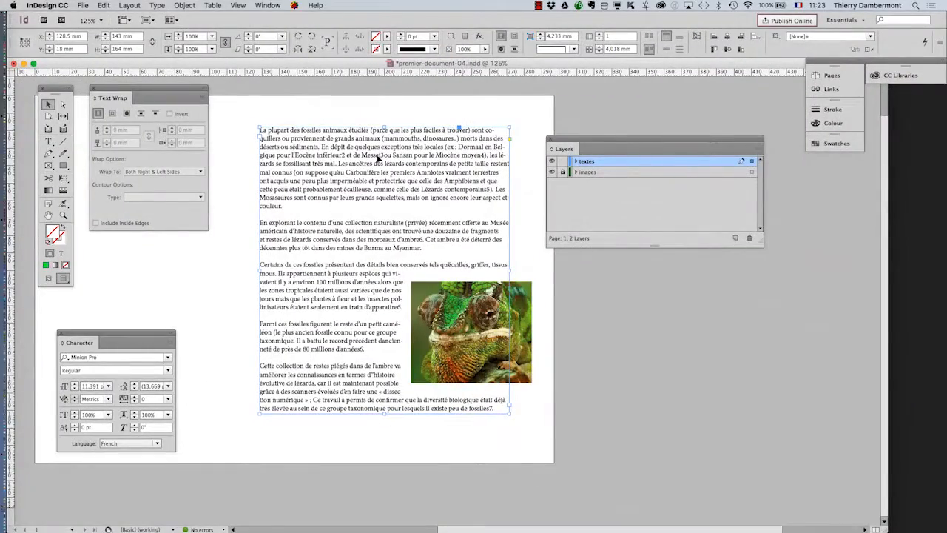
click(181, 5)
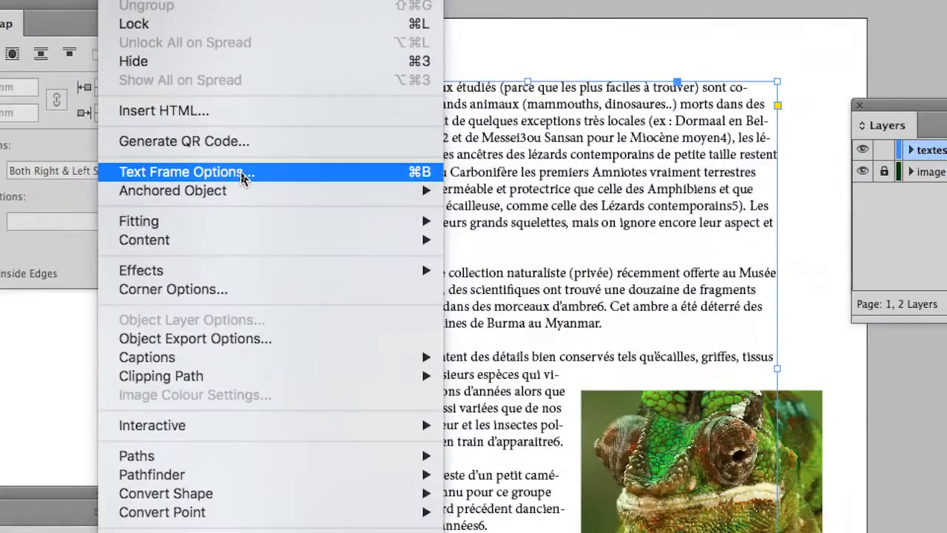
click(242, 174)
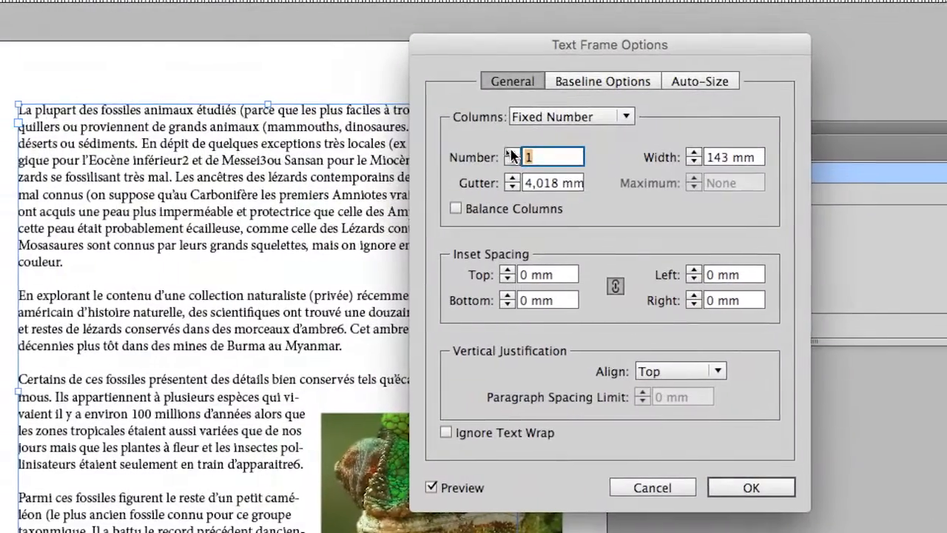
click(491, 152)
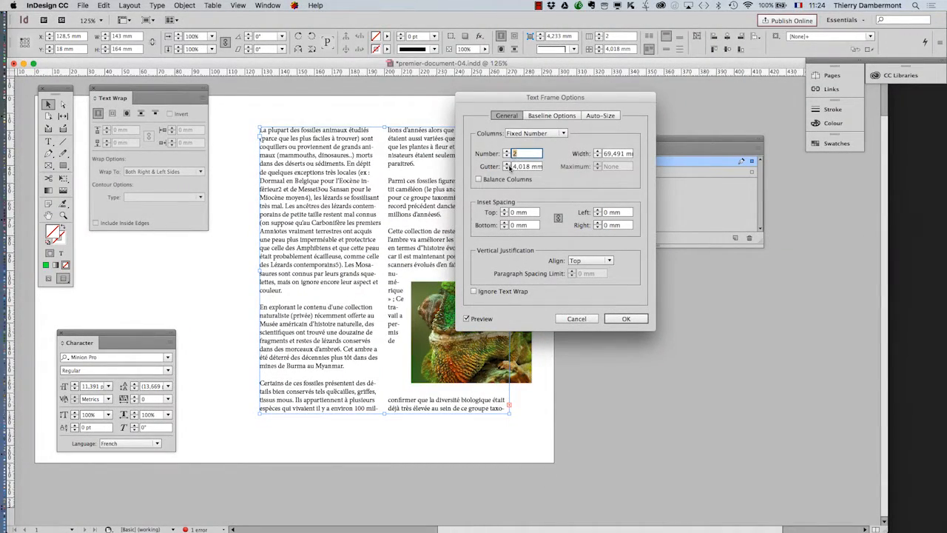
click(625, 319)
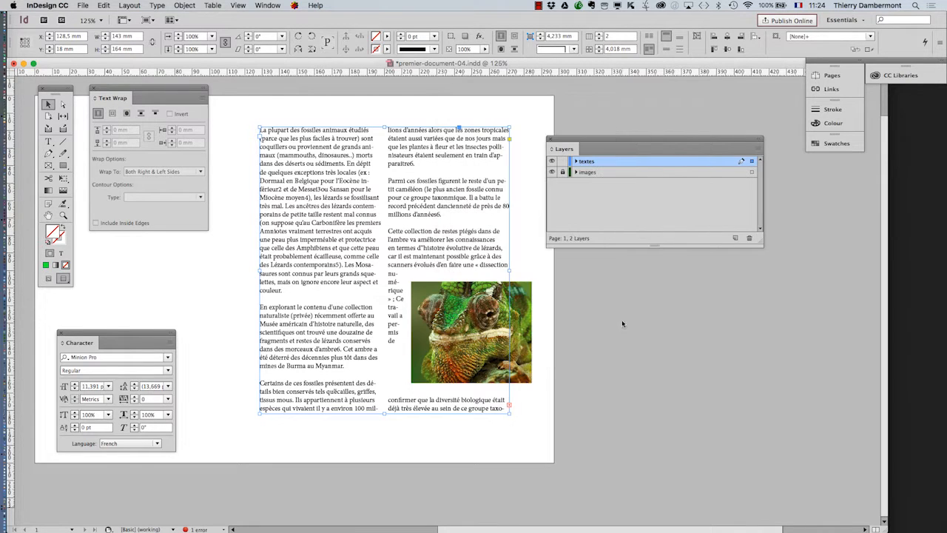
Increase the gutter between the text frame's two columns to 8 mm.
click(196, 5)
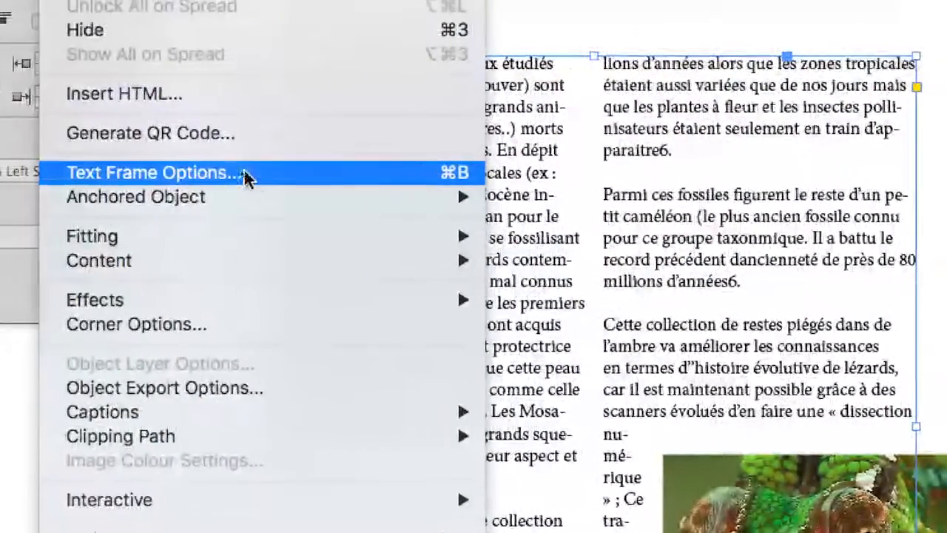
click(245, 176)
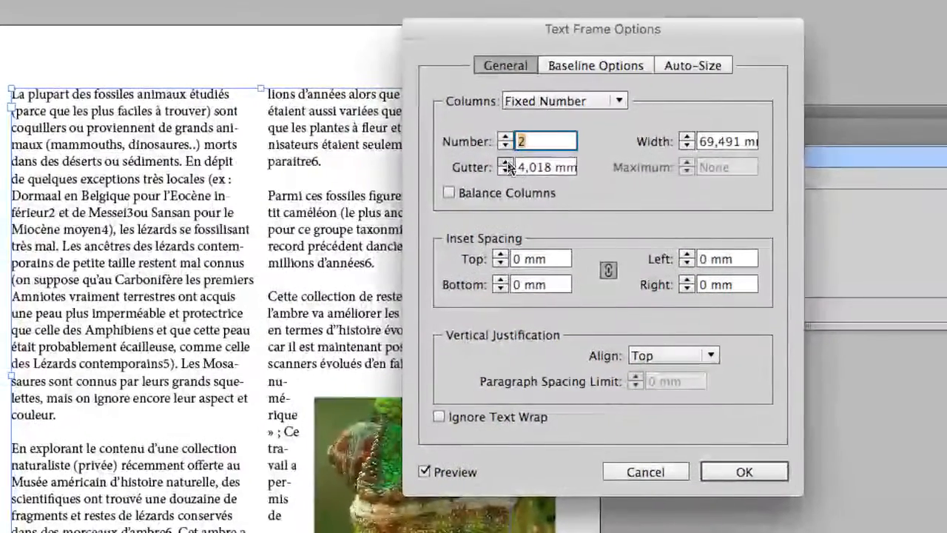
click(504, 160)
click(504, 160)
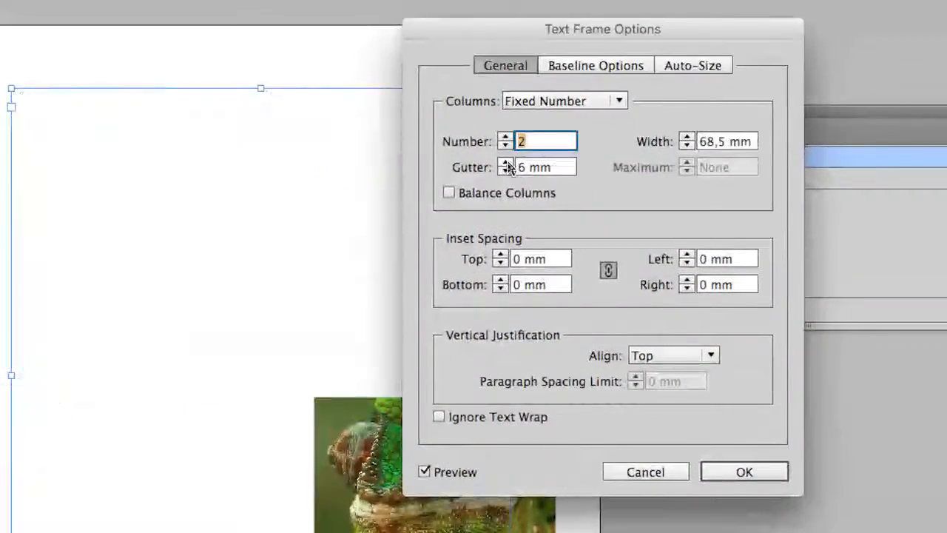
click(505, 160)
click(506, 162)
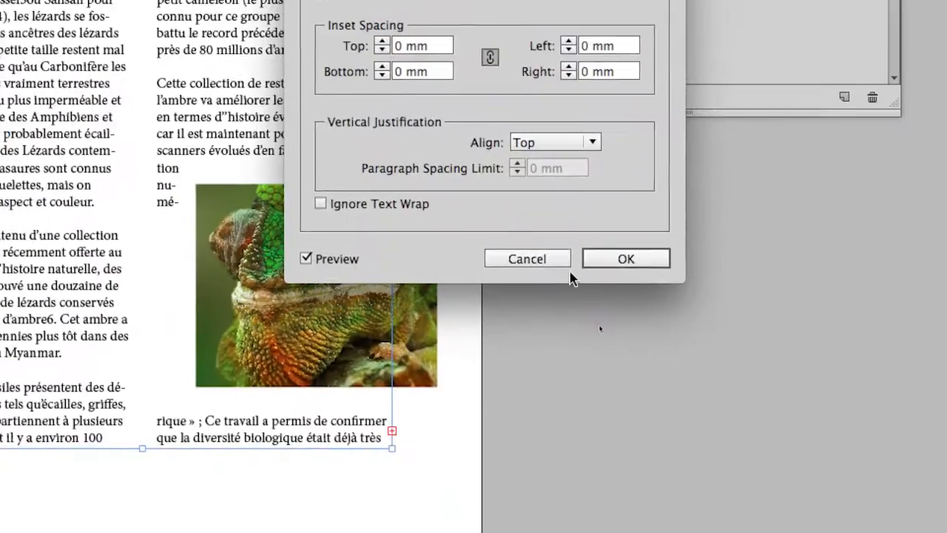
click(713, 473)
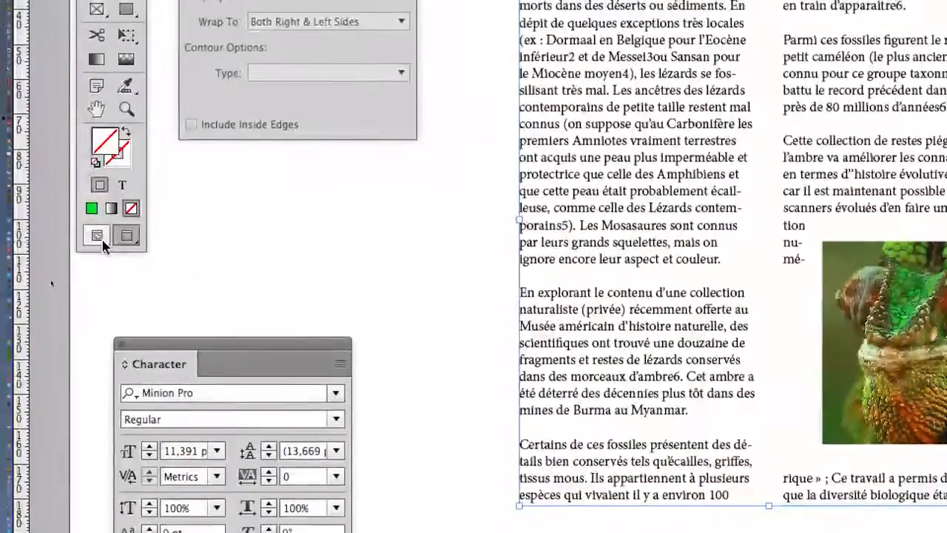
Show guides and frame edges in Normal view, then lock the textes layer and unlock the images layer.
click(97, 229)
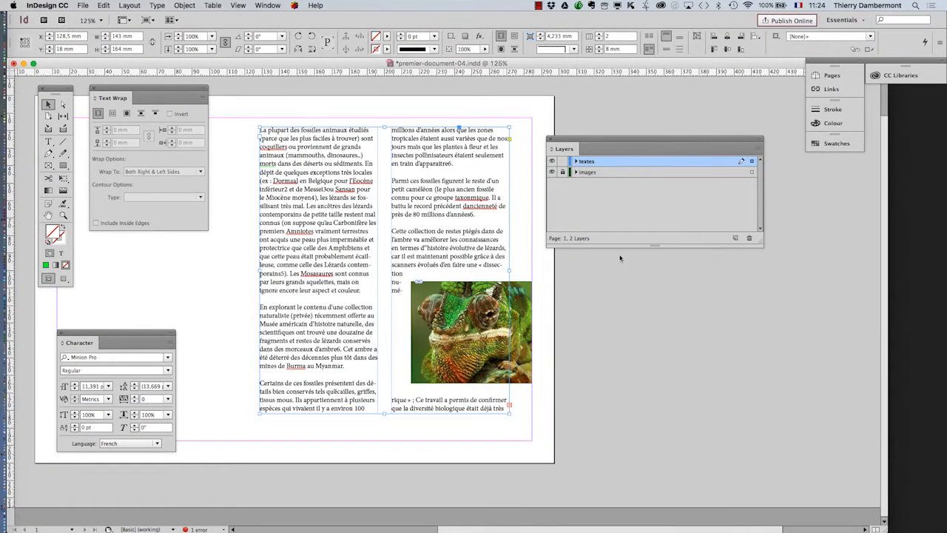
drag(587, 143, 658, 150)
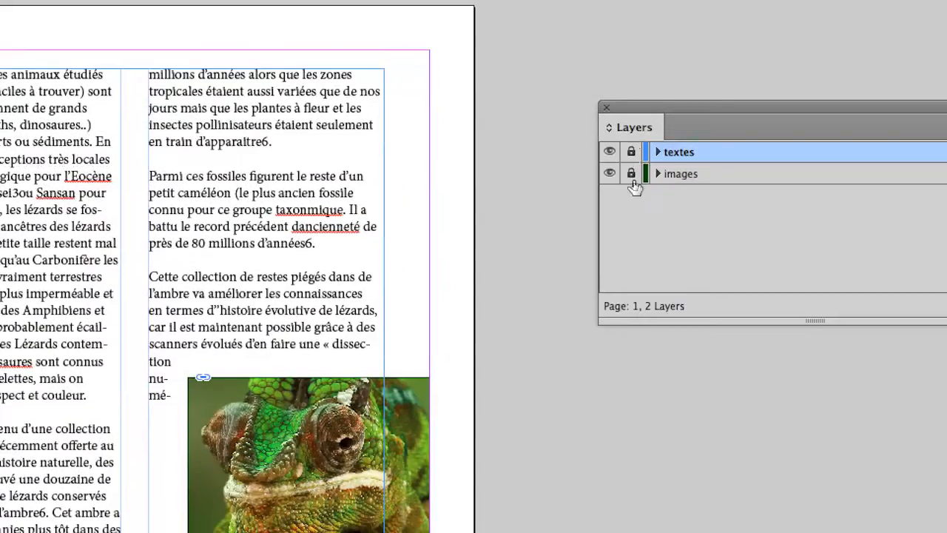
click(633, 178)
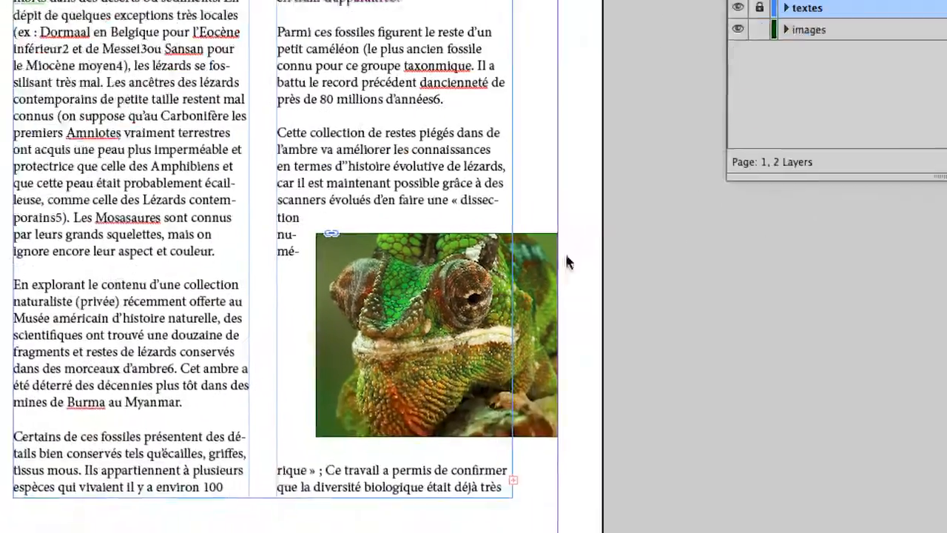
Move the chameleon image across the outer edge of the first text column, at about X 86 mm, Y 85 mm.
click(287, 444)
drag(515, 275, 432, 213)
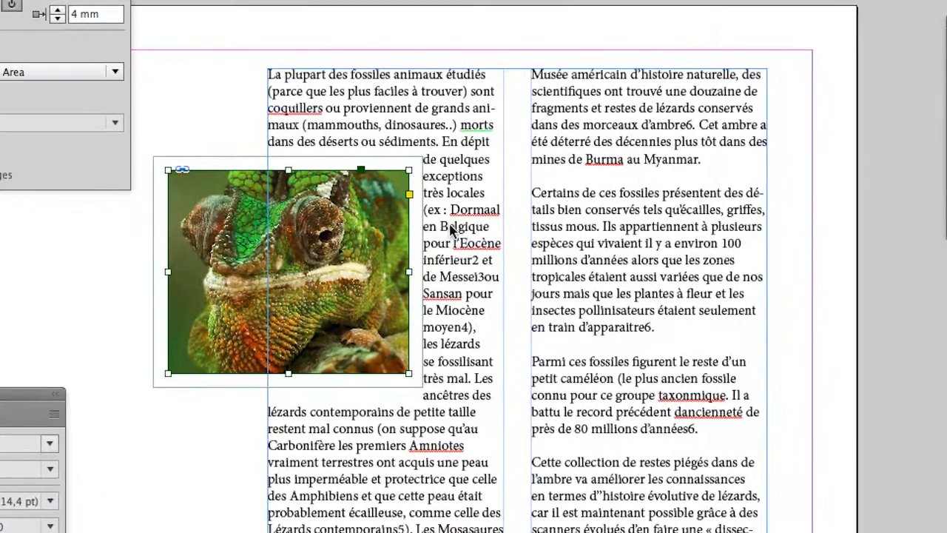
drag(423, 194, 368, 193)
drag(407, 227, 409, 198)
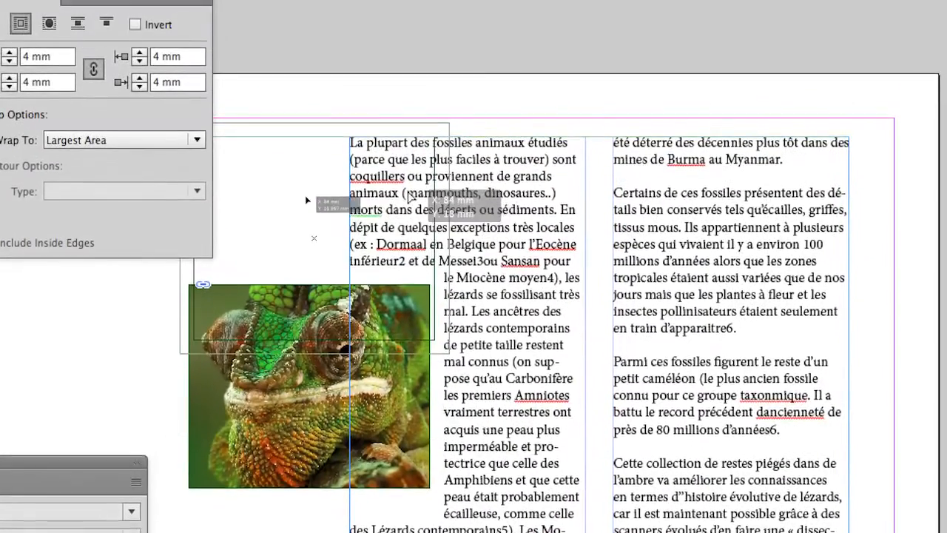
drag(409, 196, 412, 438)
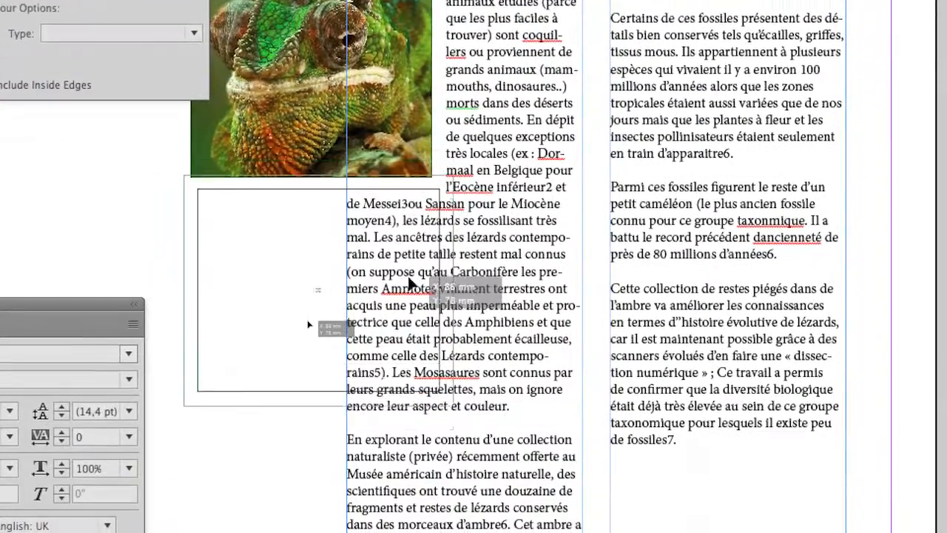
drag(408, 282, 408, 282)
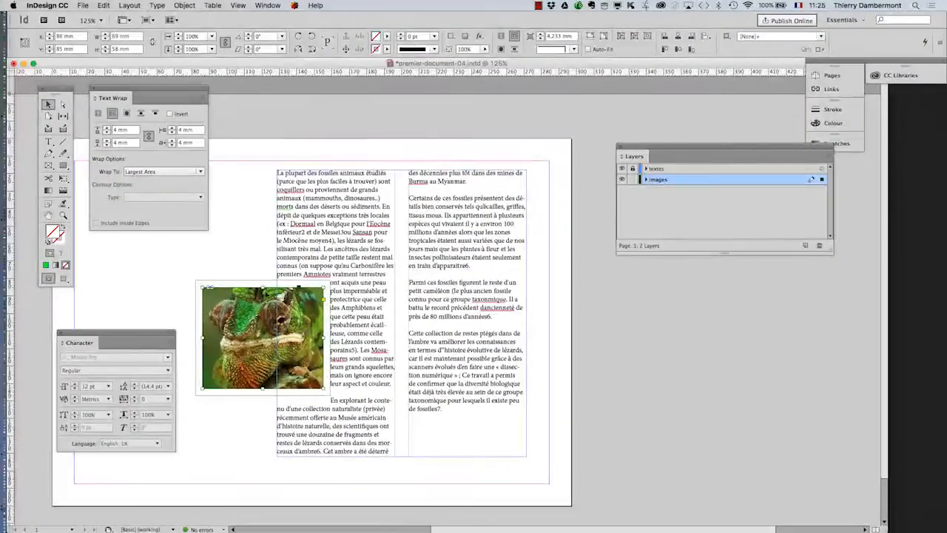
Display the page in Preview mode with nothing selected.
click(63, 279)
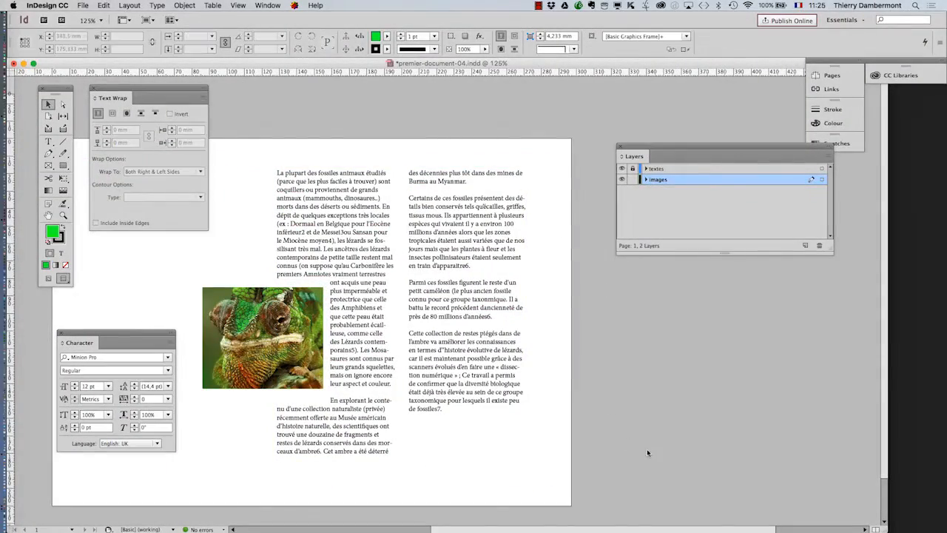
scroll(481, 360, left, 3)
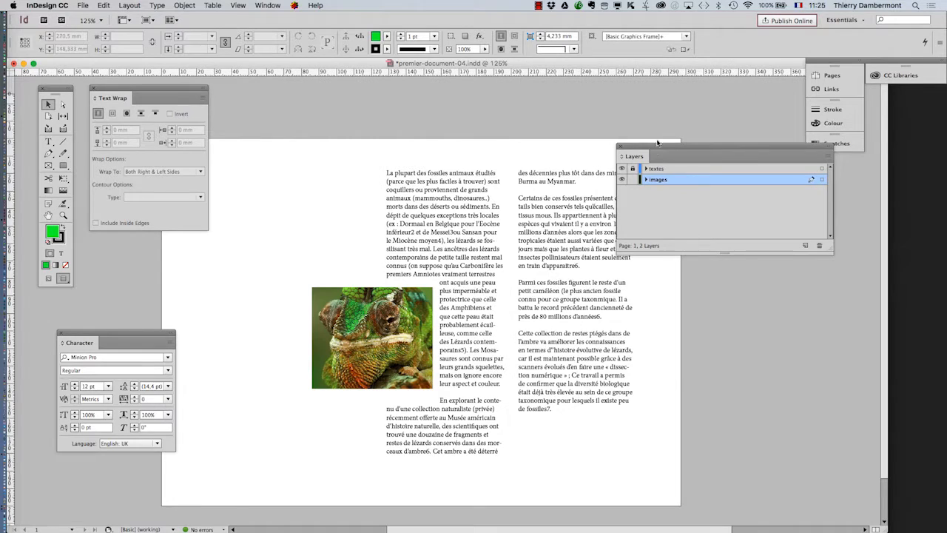